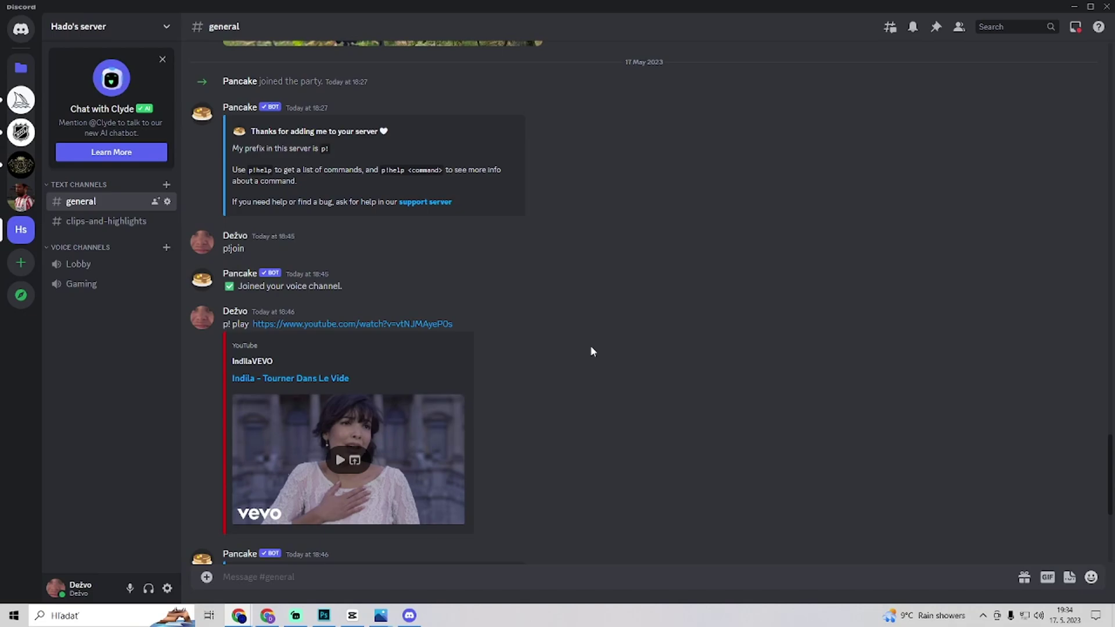
{"action": "scroll", "coordinate": [540, 305], "scroll_direction": "up", "scroll_amount": 2}
{"action": "scroll", "coordinate": [483, 246], "scroll_direction": "up", "scroll_amount": 2}
{"action": "scroll", "coordinate": [475, 273], "scroll_direction": "down", "scroll_amount": 2}
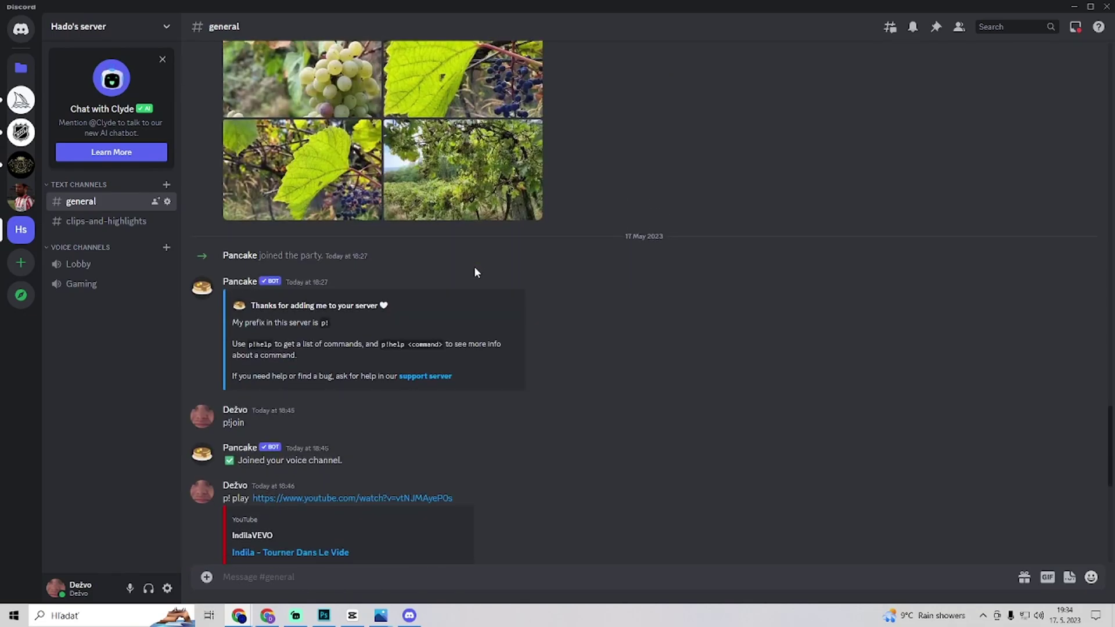